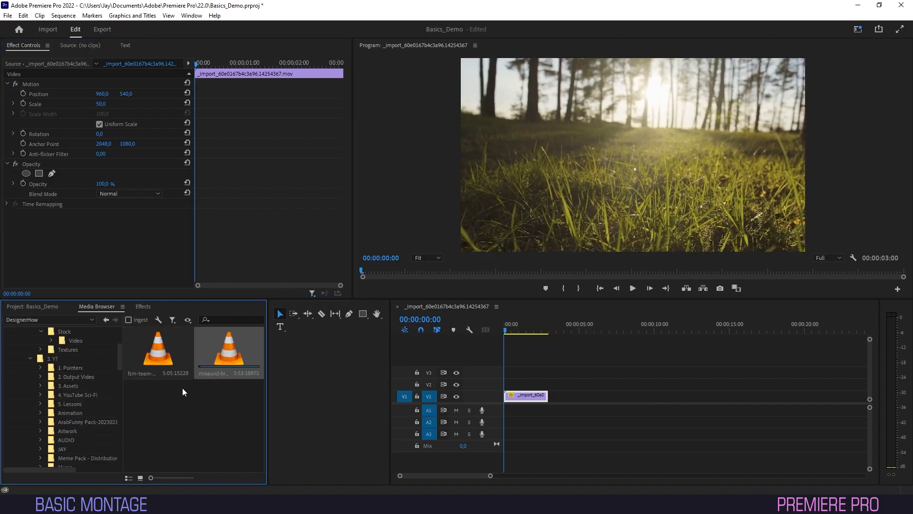
Place mixaund-bright-future.mp3 on audio track A1 from the start of the sequence and play it
click(223, 359)
drag(303, 382, 511, 410)
key(space)
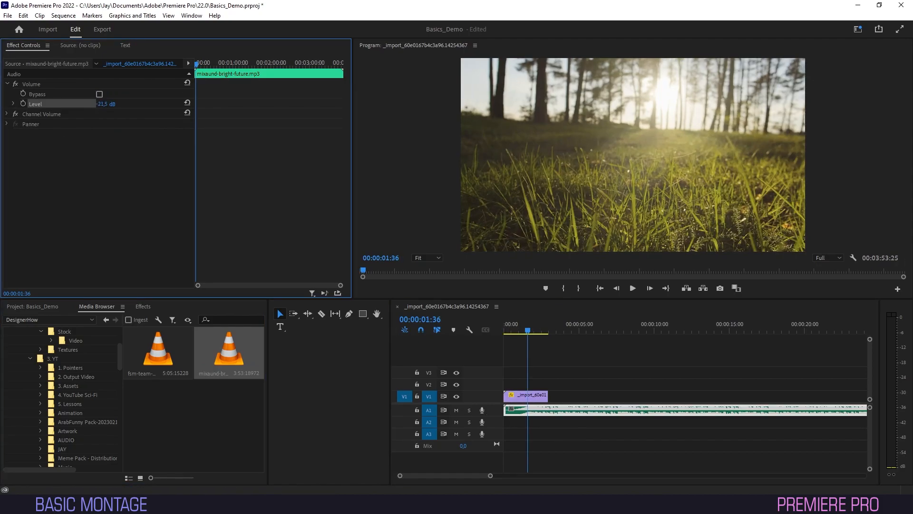
Play the music from the start and set its volume level to -24,9 dB
click(503, 327)
key(space)
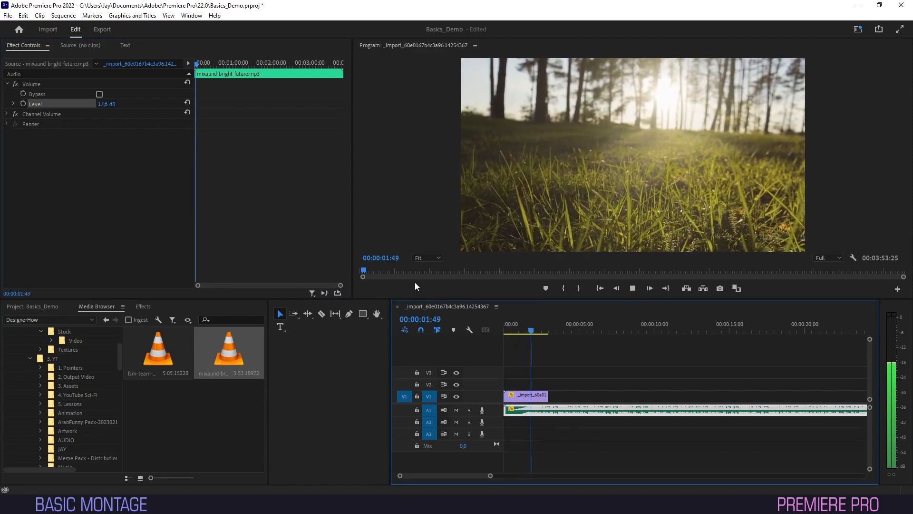
key(space)
click(106, 104)
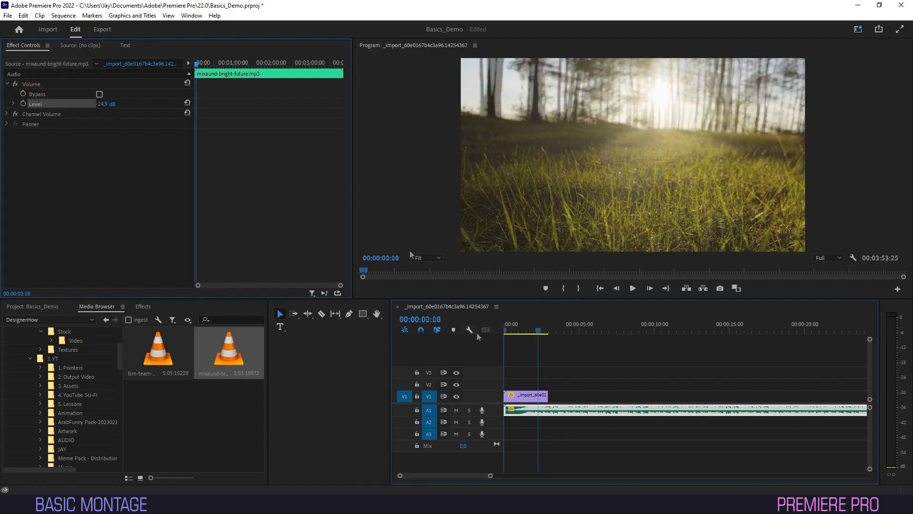
Play up to 00:00:03:41 and extend the end of the forest clip on V1 to that time
key(space)
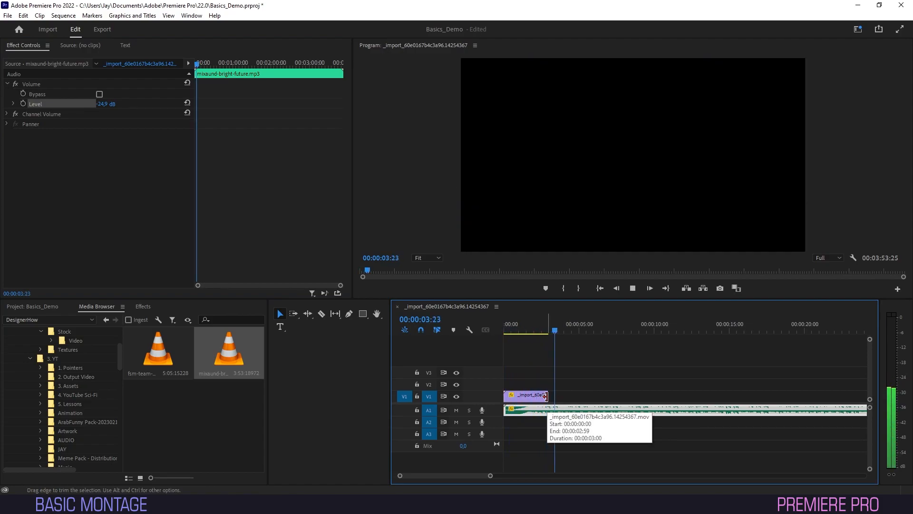
key(space)
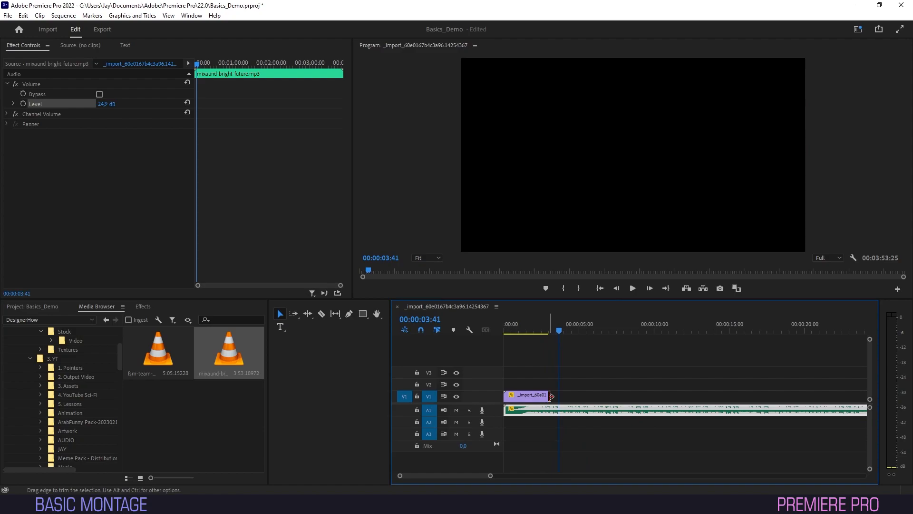
drag(547, 396, 559, 396)
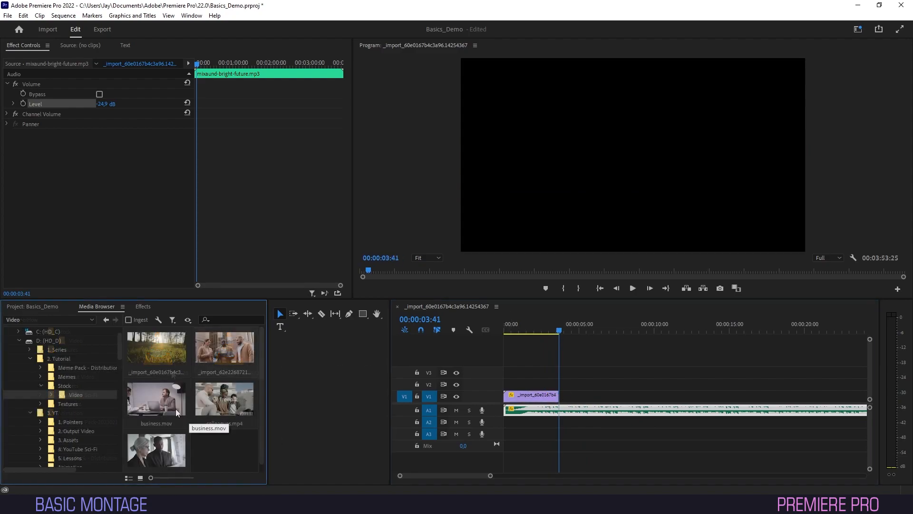
Place business.mov directly after the forest clip on V1, followed by colleagues.mp4 from 00:00:05:33
drag(177, 412, 592, 405)
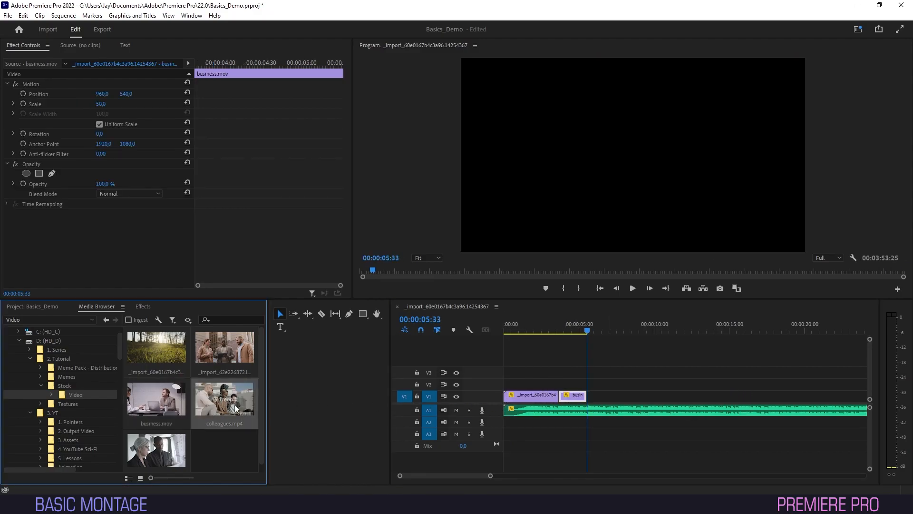
drag(224, 400, 590, 397)
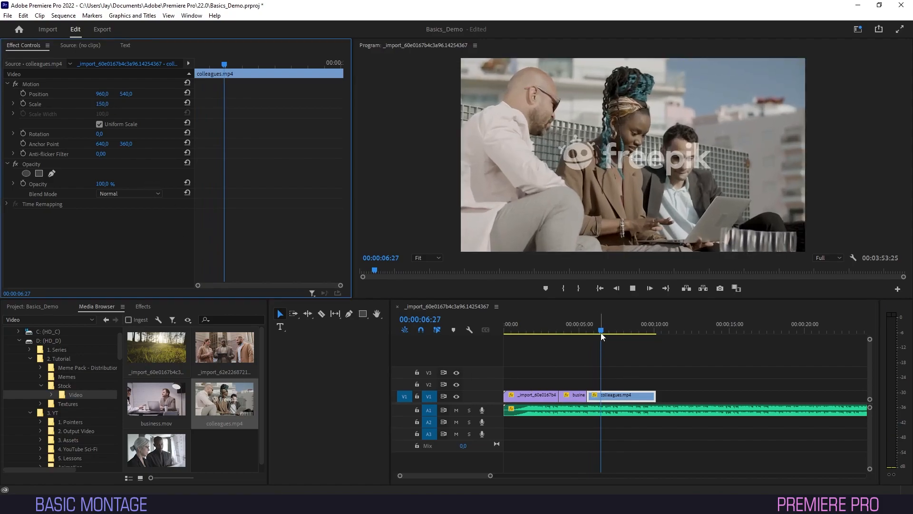
drag(590, 394, 602, 399)
Play through from colleagues.mp4 and trim the end of the final V1 clip to 00:00:13:08
click(583, 327)
key(space)
key(space)
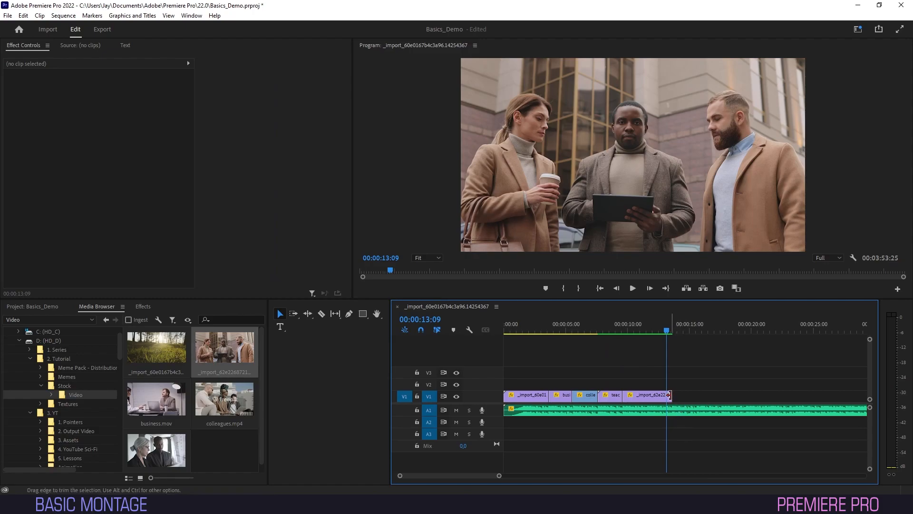
drag(671, 395, 667, 395)
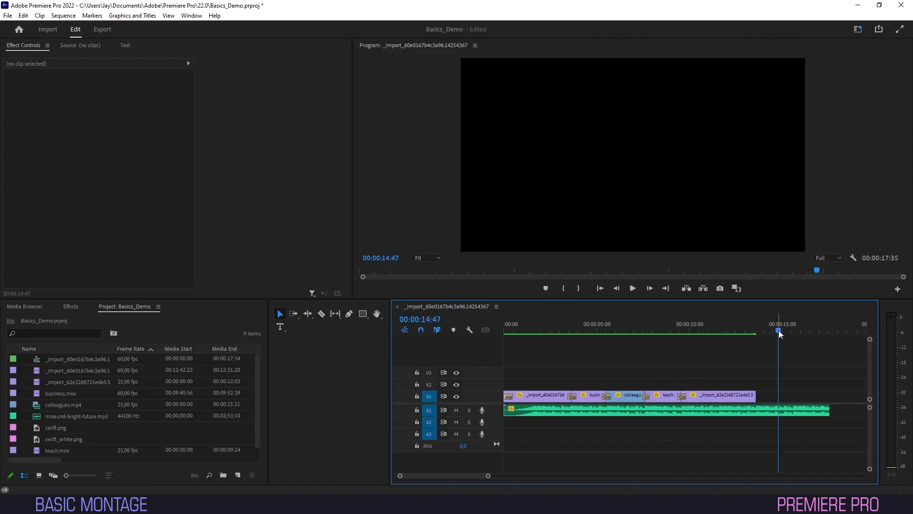
mouse_move(779, 334)
mouse_down()
mouse_move(757, 335)
mouse_move(779, 335)
mouse_move(765, 335)
mouse_up()
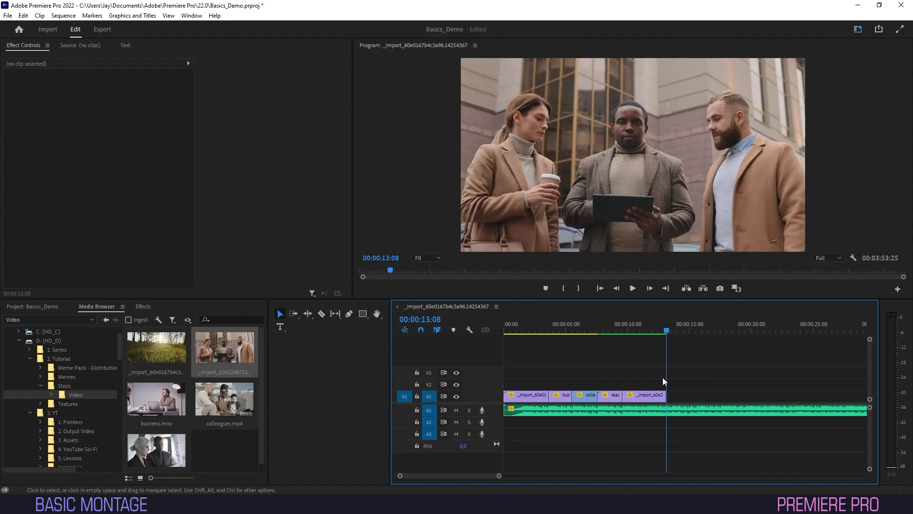
Add a frame hold at the end of the final video clip on V1
right_click(657, 398)
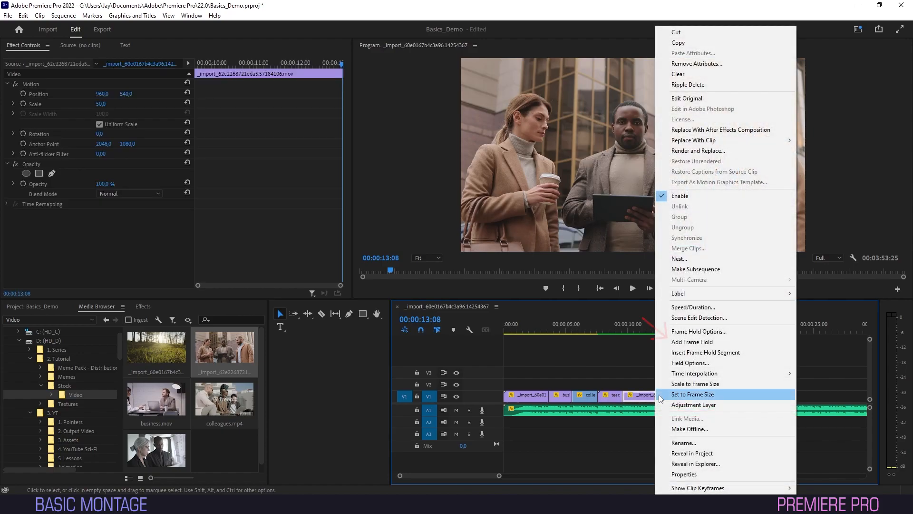
mouse_move(681, 378)
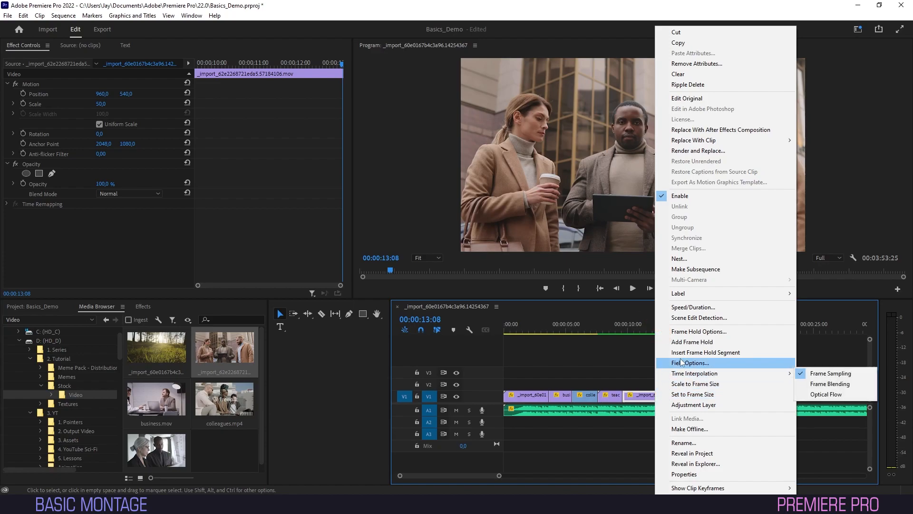
click(692, 342)
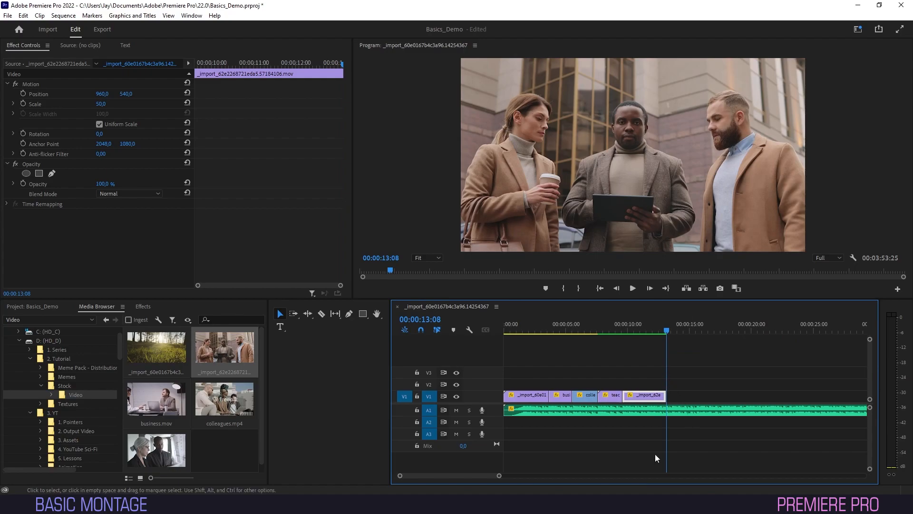
Stretch the held frame past the end of the final clip on V1 and play back the extended ending
drag(499, 475, 417, 476)
click(693, 396)
drag(700, 396, 852, 388)
drag(417, 475, 499, 476)
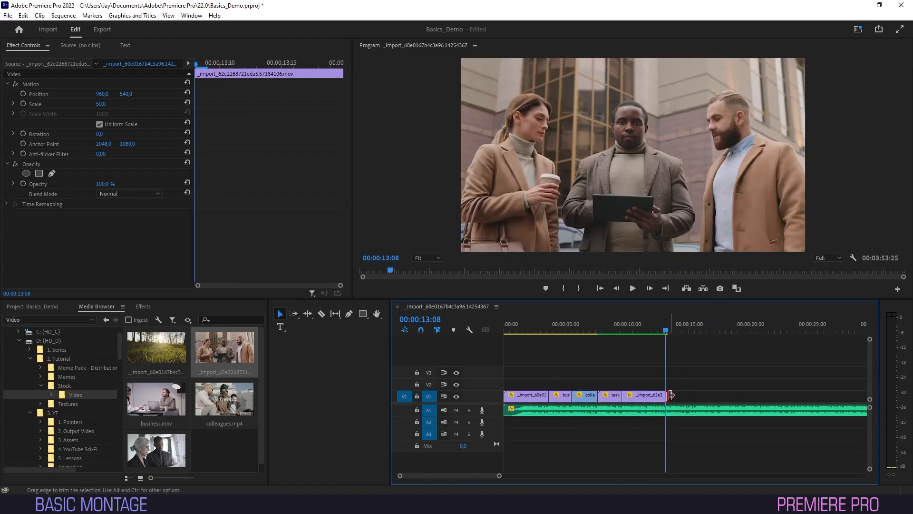
click(654, 331)
key(space)
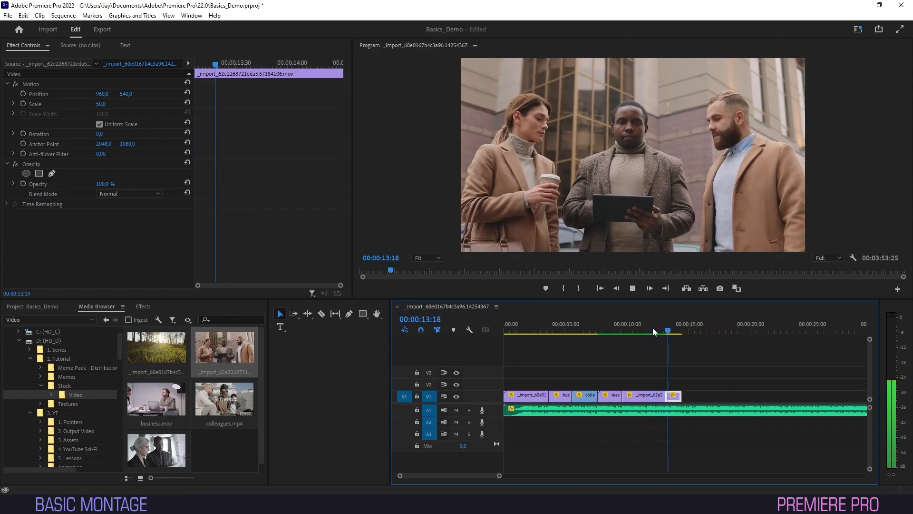
key(space)
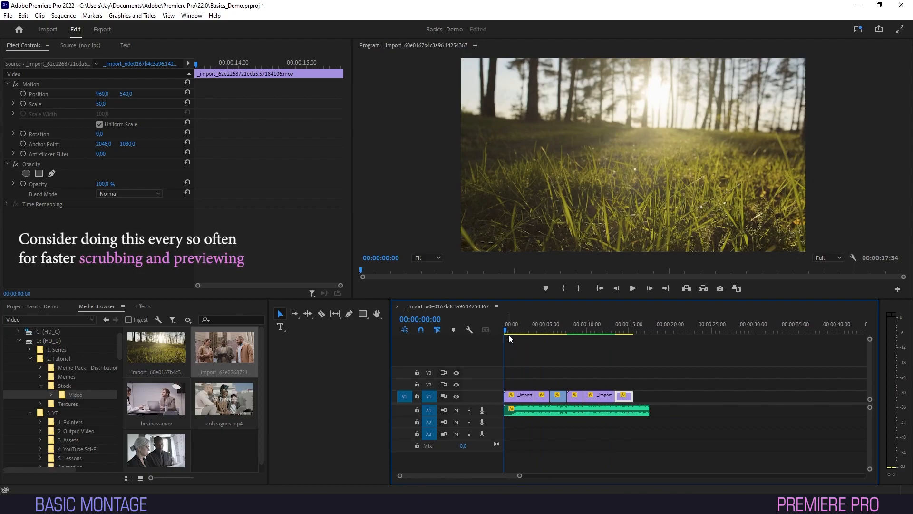
Render previews for the sequence and play it from the start
click(63, 15)
click(85, 51)
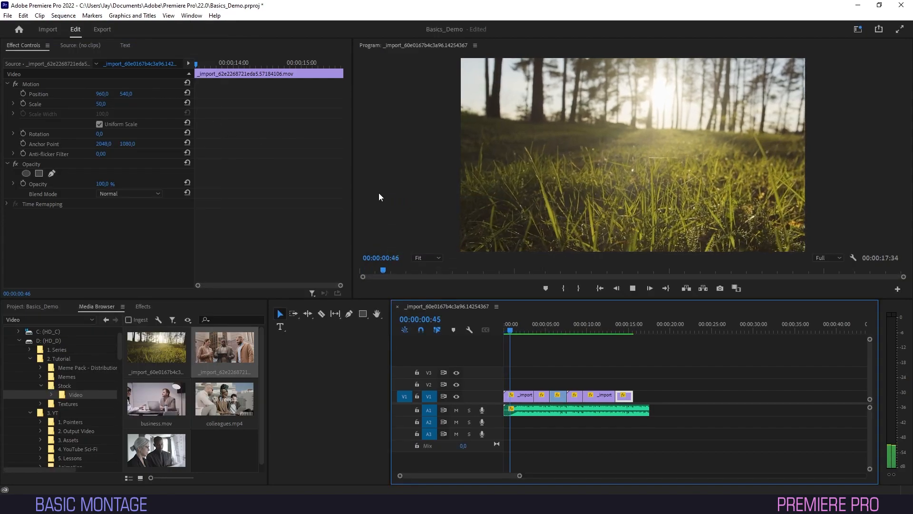
key(space)
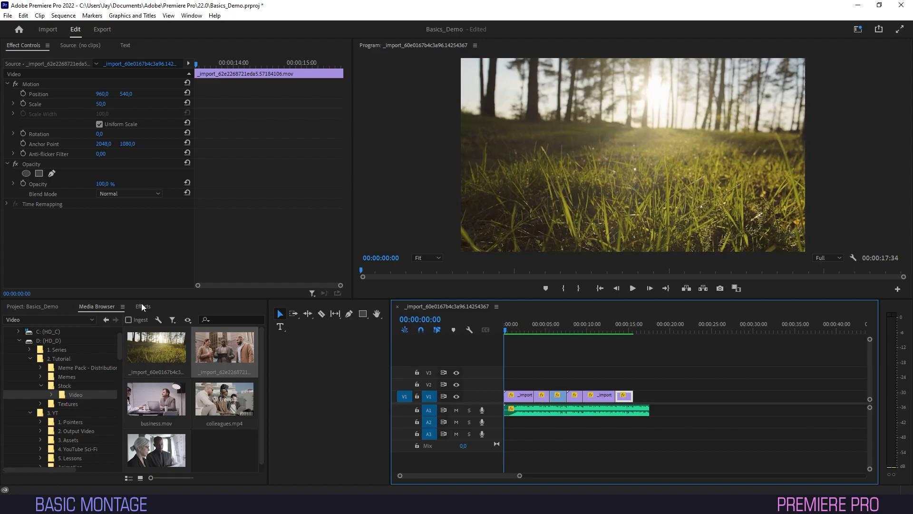
Apply the Additive Dissolve transition to the start of the forest clip and play it back
click(143, 307)
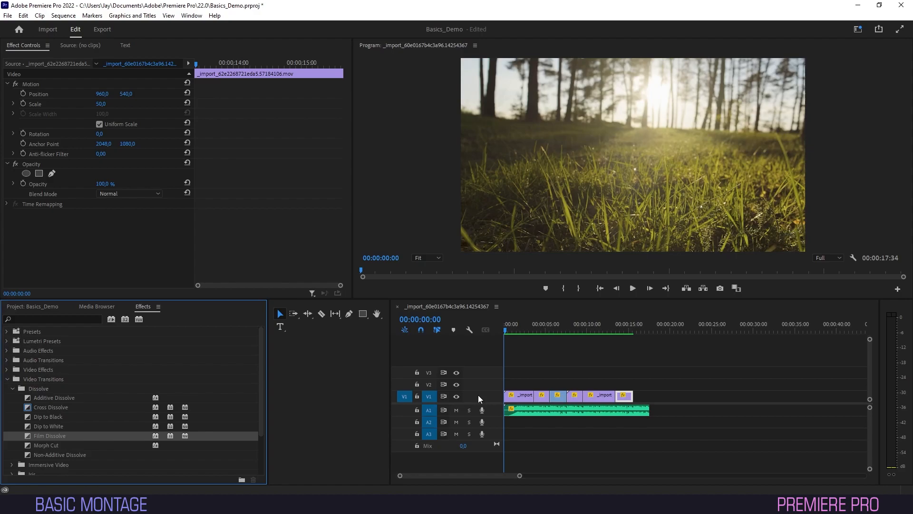
click(510, 334)
drag(46, 398, 509, 399)
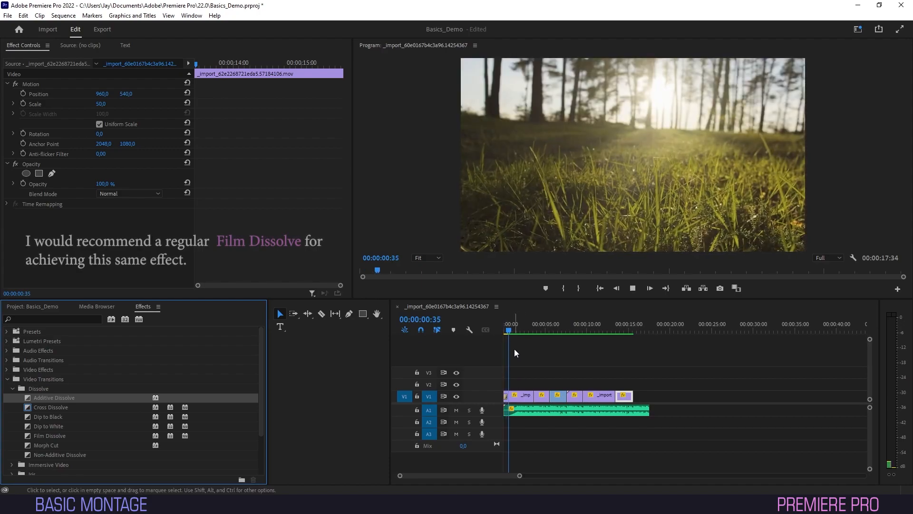
key(space)
Apply a Cross Dissolve between the forest clip and business.mov and play back the transition
drag(517, 478, 484, 482)
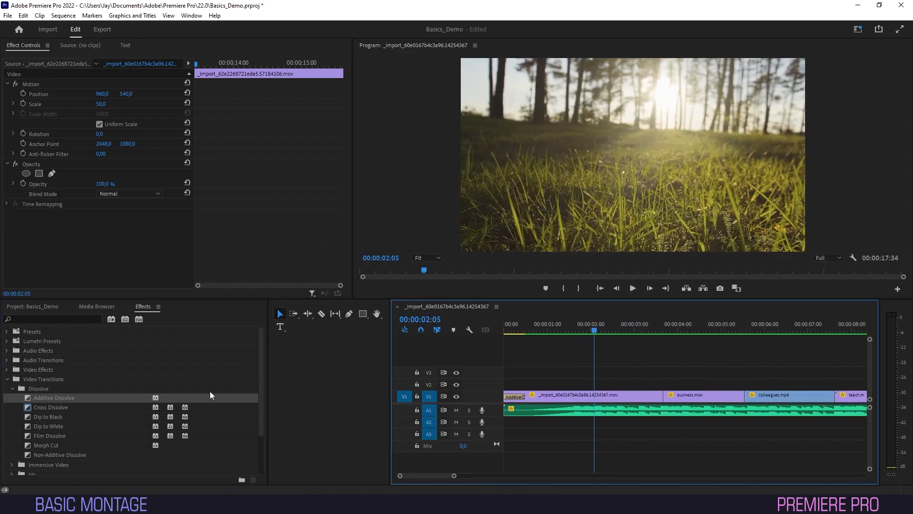
drag(62, 409, 666, 402)
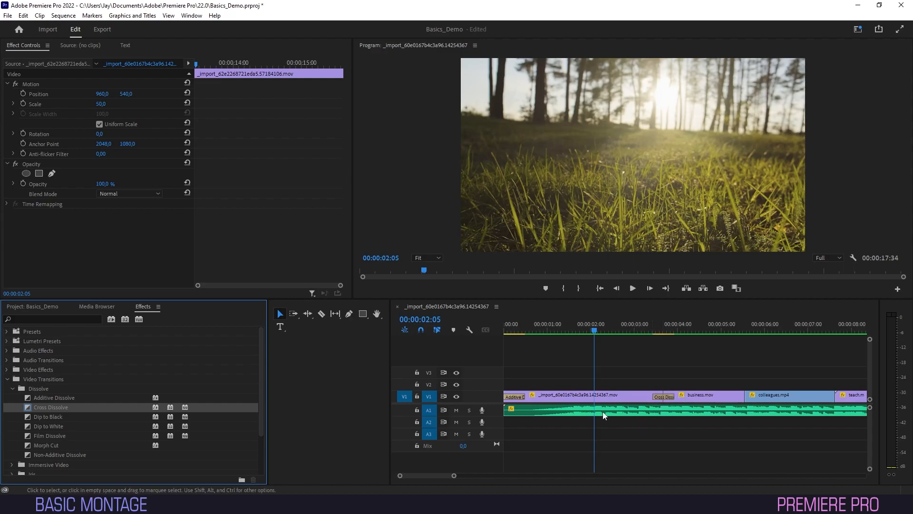
key(space)
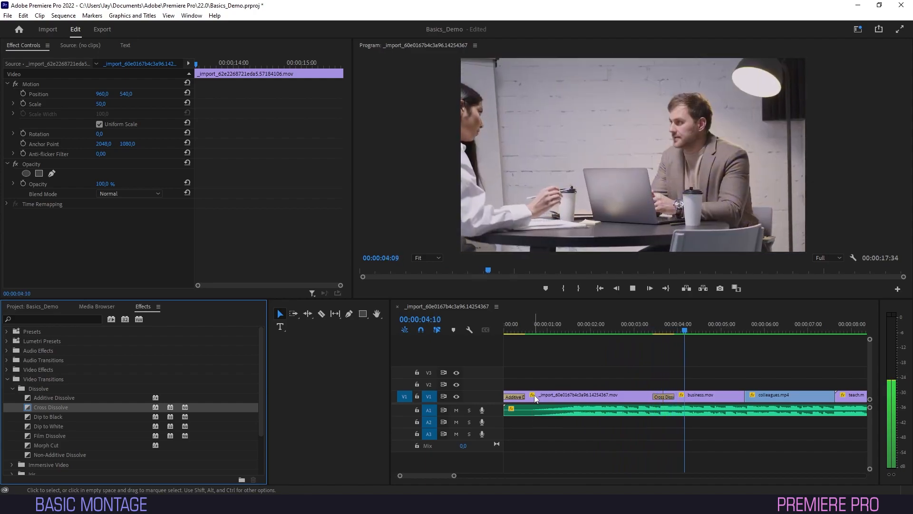
key(space)
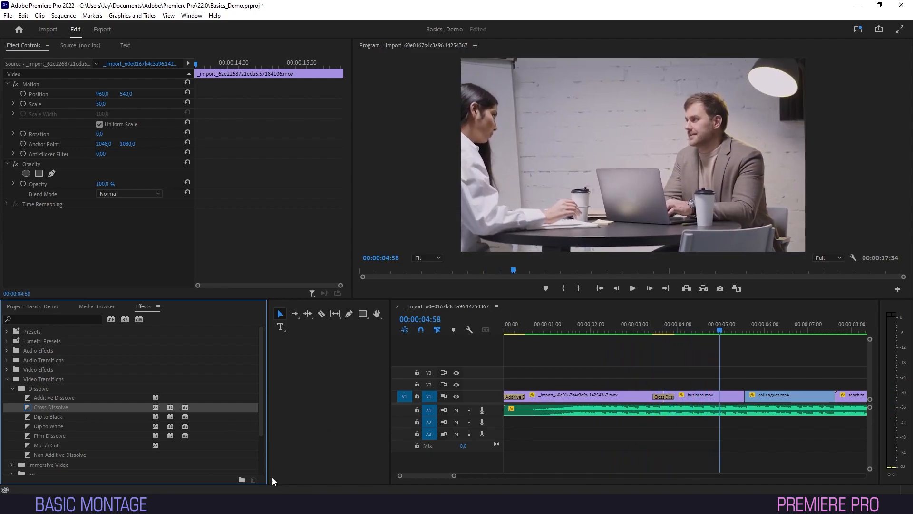
Lengthen the Cross Dissolve between business.mov and colleagues.mp4 to 00:00:01:32 and preview it
drag(453, 476, 451, 476)
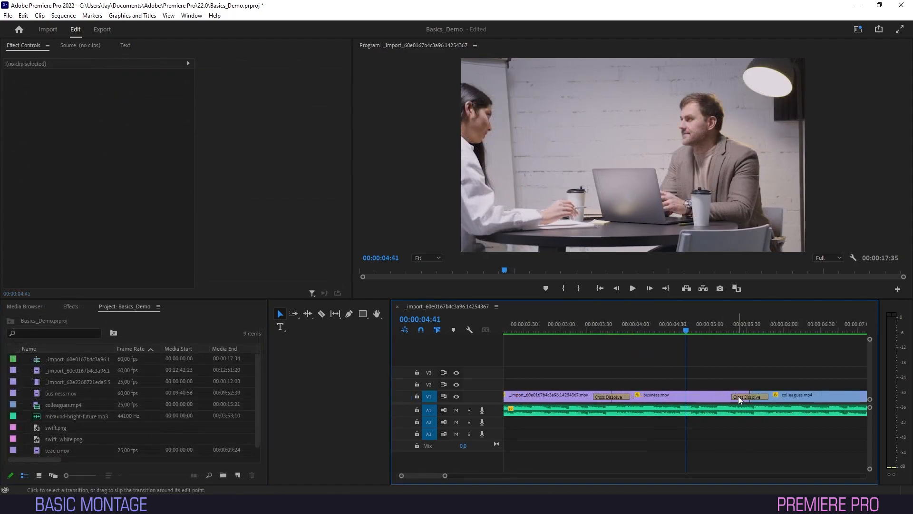
click(736, 396)
drag(736, 395, 700, 396)
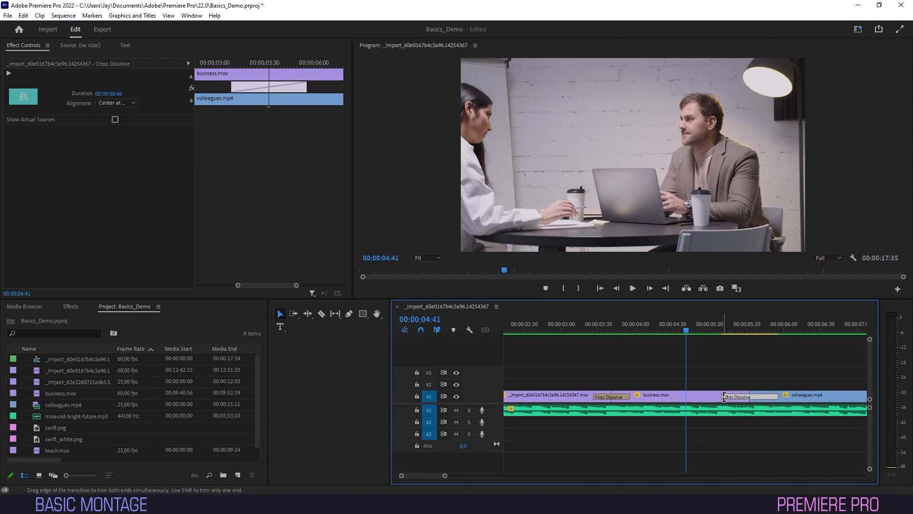
click(723, 401)
click(728, 396)
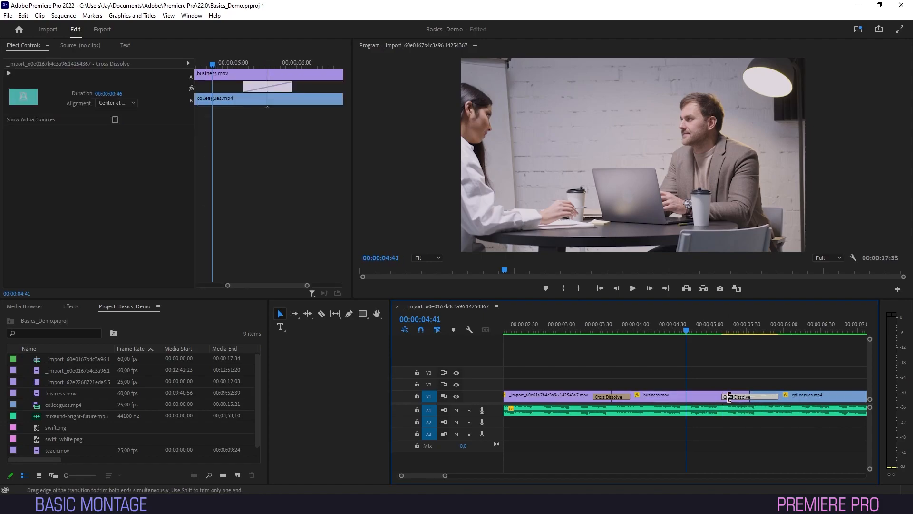
key(space)
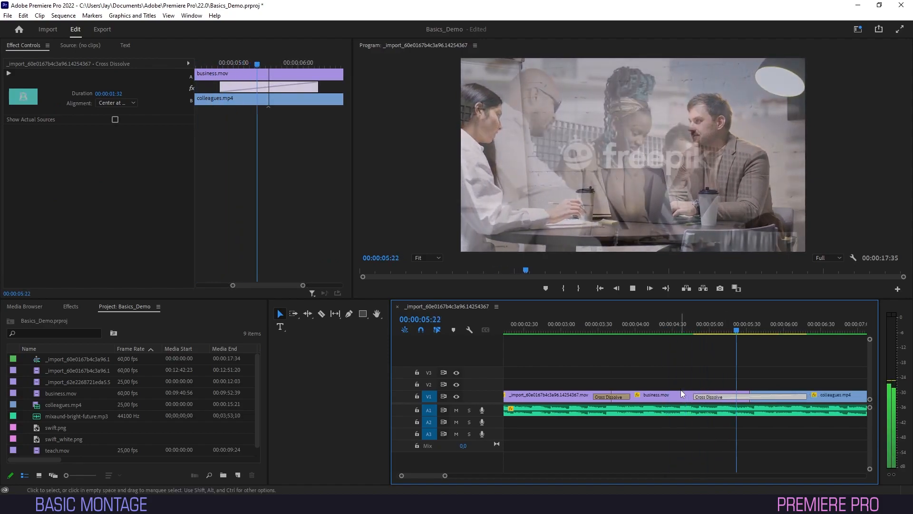
key(space)
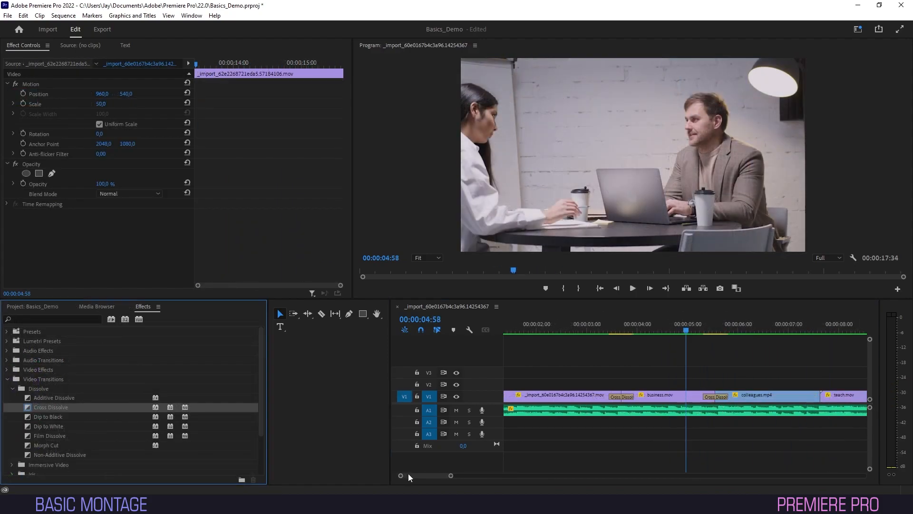
Apply a Cross Dissolve to the cut between colleagues.mp4 and teach.mov
drag(408, 474, 421, 477)
drag(92, 407, 677, 390)
click(684, 398)
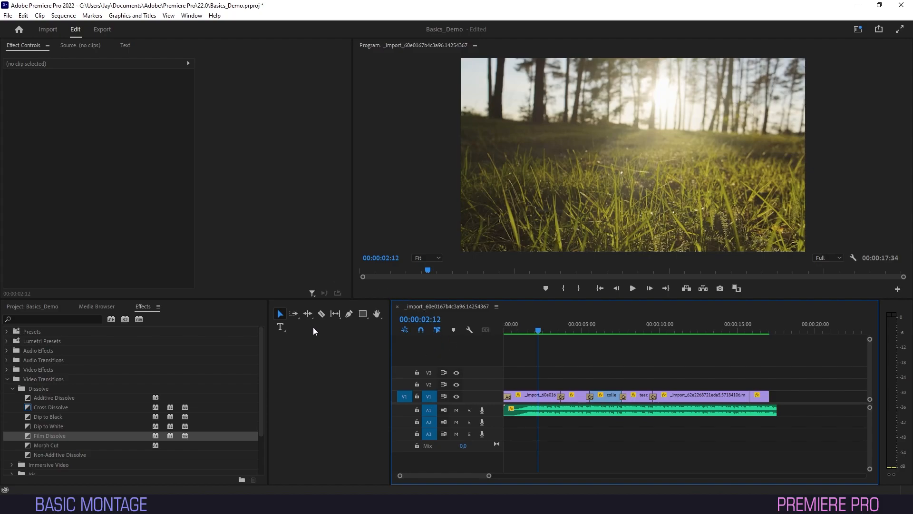
Add a text box across the upper middle of the frame at 00:00:02:12 reading "Take Back Control"
click(280, 327)
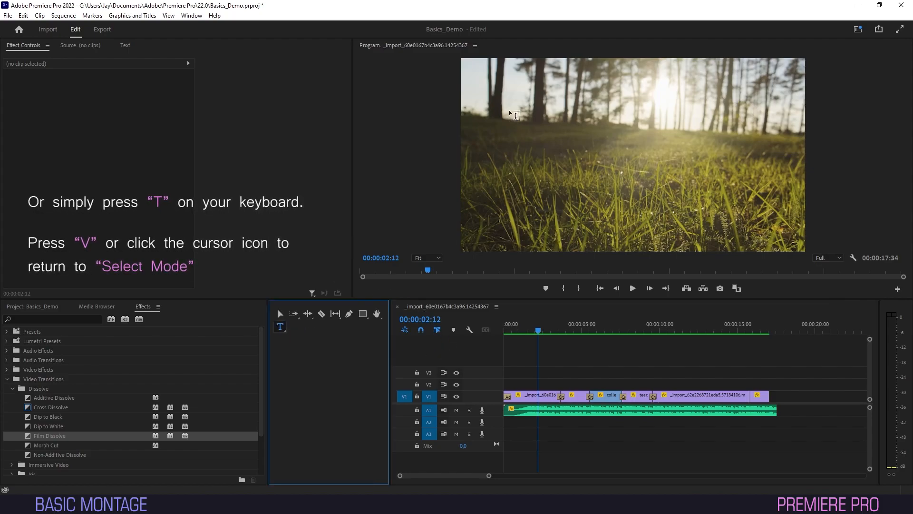
drag(509, 111, 757, 162)
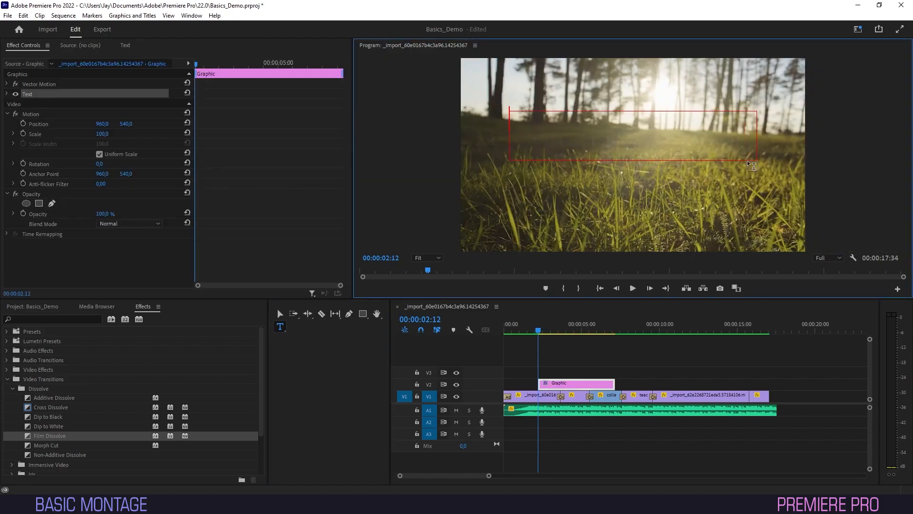
text(Take Back Control)
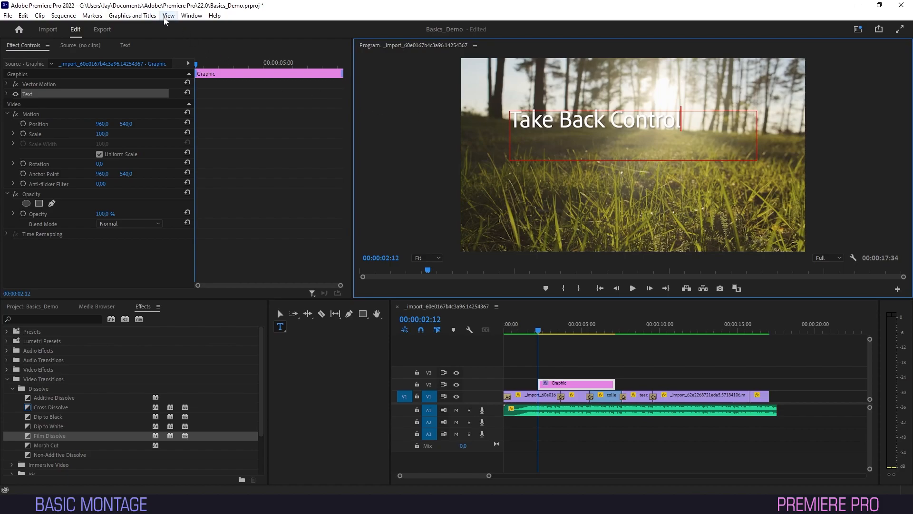
Using Essential Graphics, centre-align the "Take Back Control" text within its box and centre the box horizontally in the frame
click(192, 15)
click(221, 165)
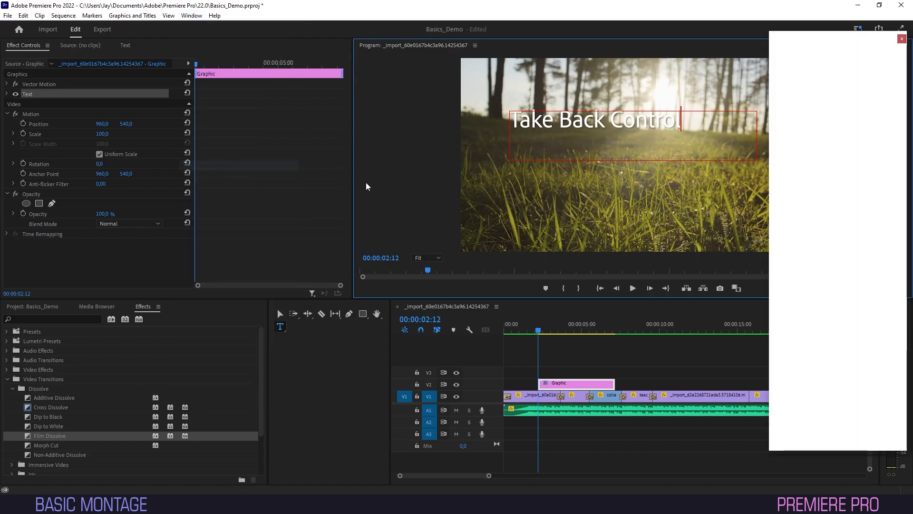
click(811, 75)
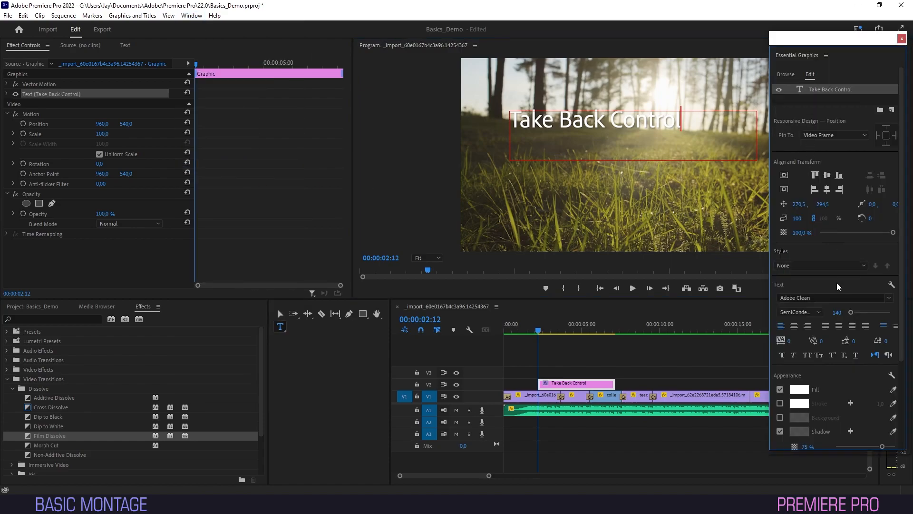
click(796, 328)
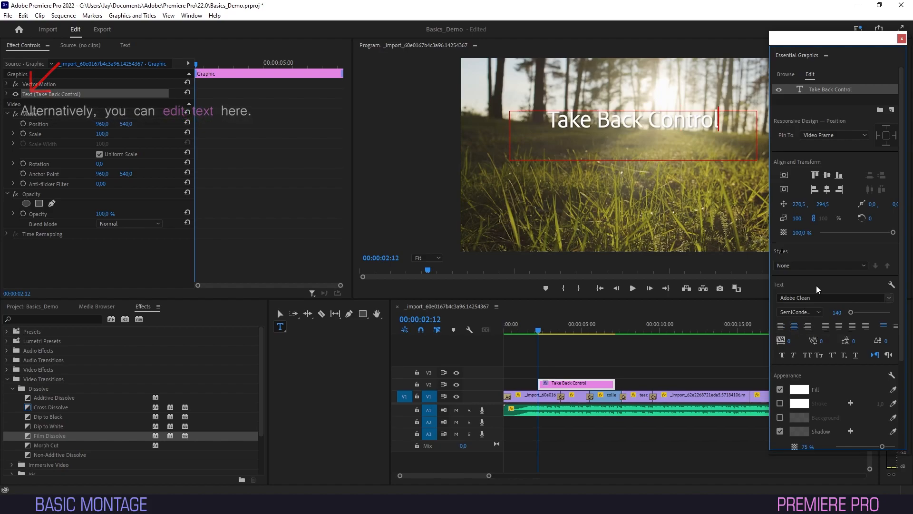
click(829, 190)
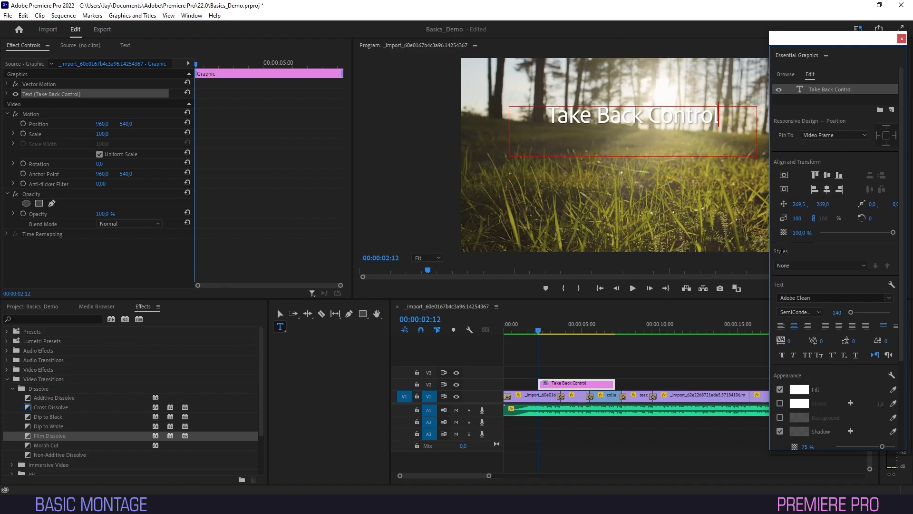
Play the sequence from 00:00:00:00 to review the "Take Back Control" title and its fade transitions
key(space)
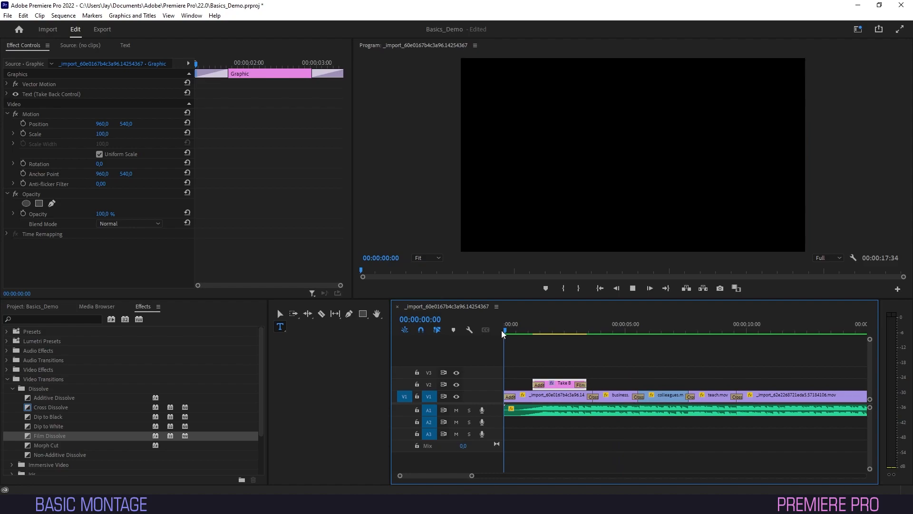
key(space)
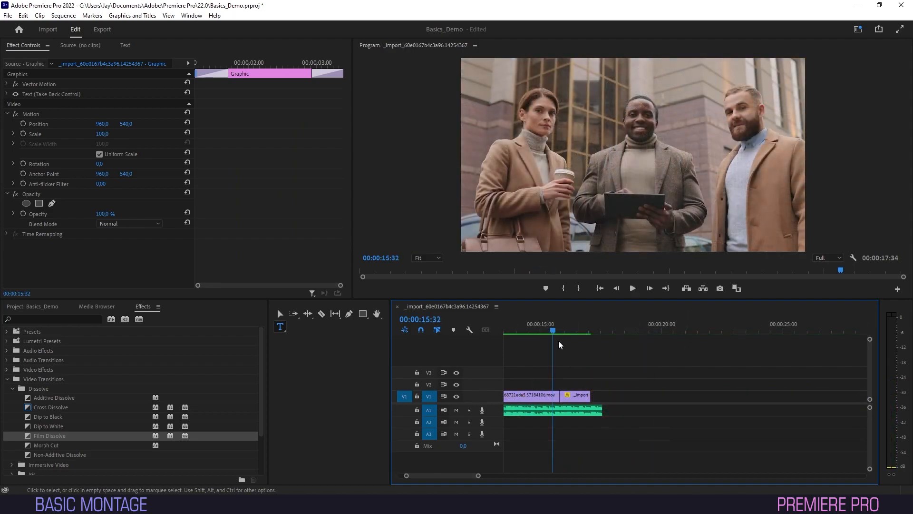
Add a text title reading "SWIFT SOLUTIONS" at 00:00:15:48, where the held frame of the last clip begins
drag(556, 330, 559, 332)
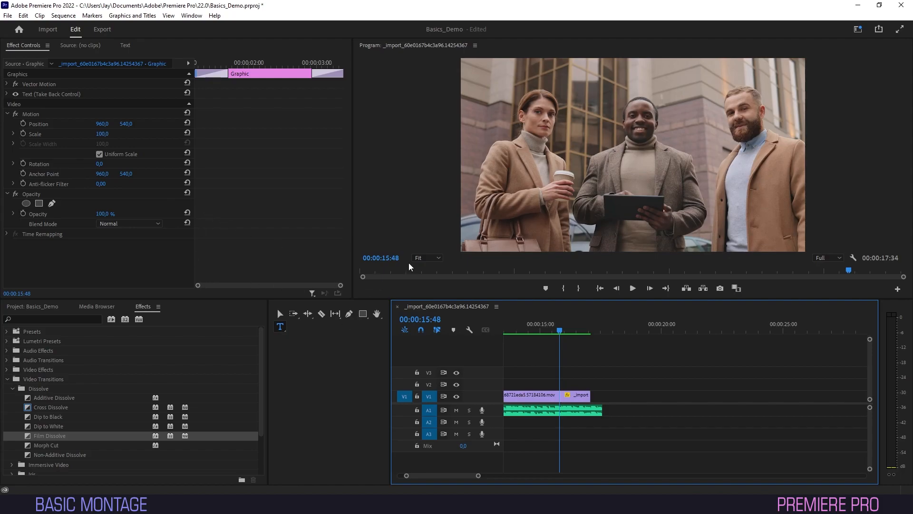
click(548, 144)
text(SWIFT SOLUTIONS)
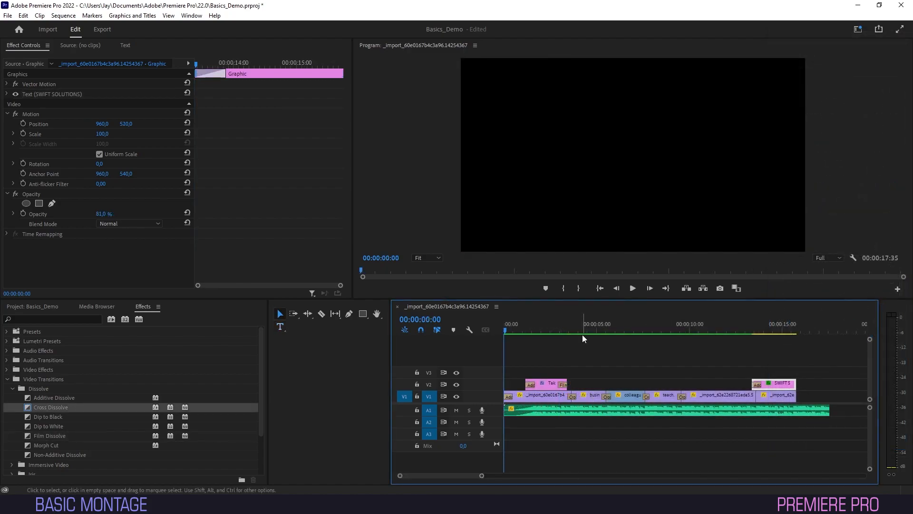
Play the whole montage through and restart playback from the beginning to review both titles with the music
key(space)
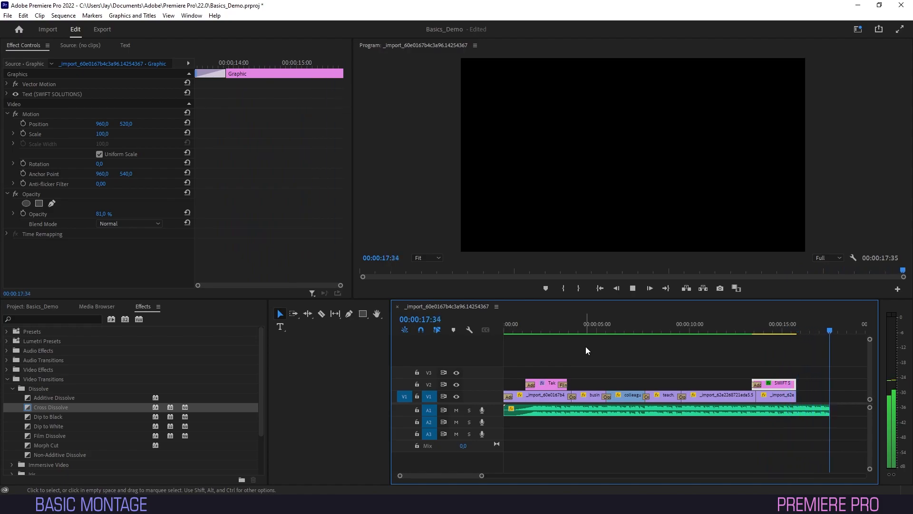
key(Home)
key(space)
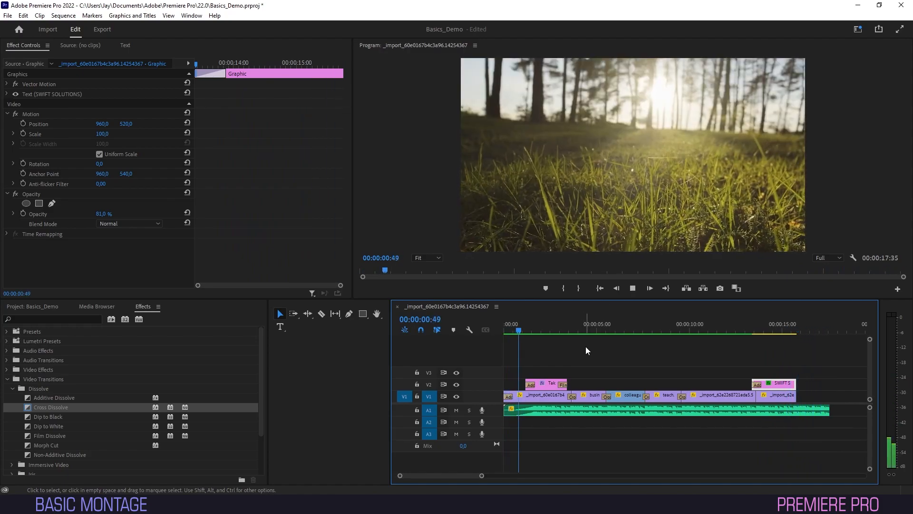